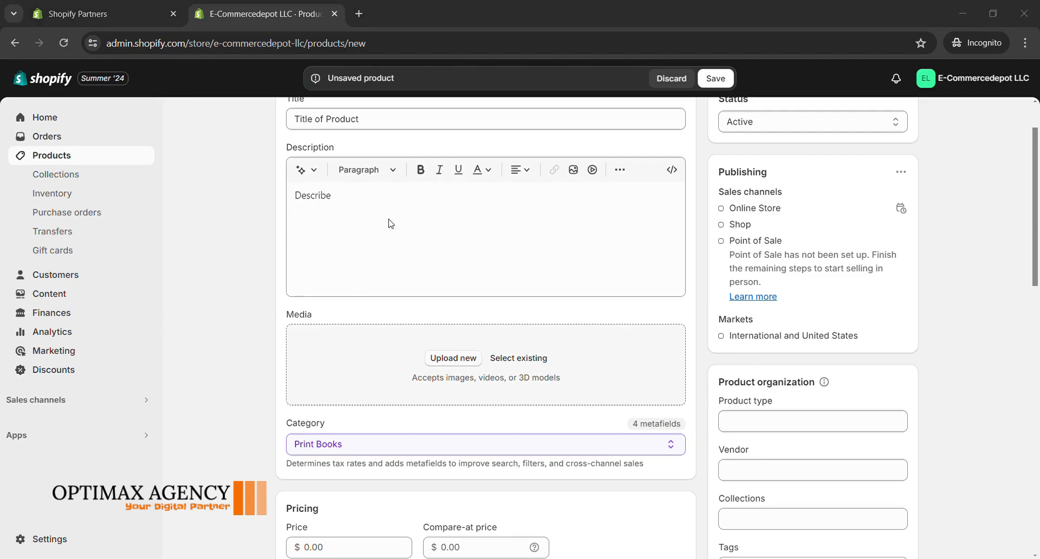
Step: Set the new product's price to $500
{"action": "scroll", "coordinate": [533, 346], "scroll_direction": "down", "scroll_amount": 4}
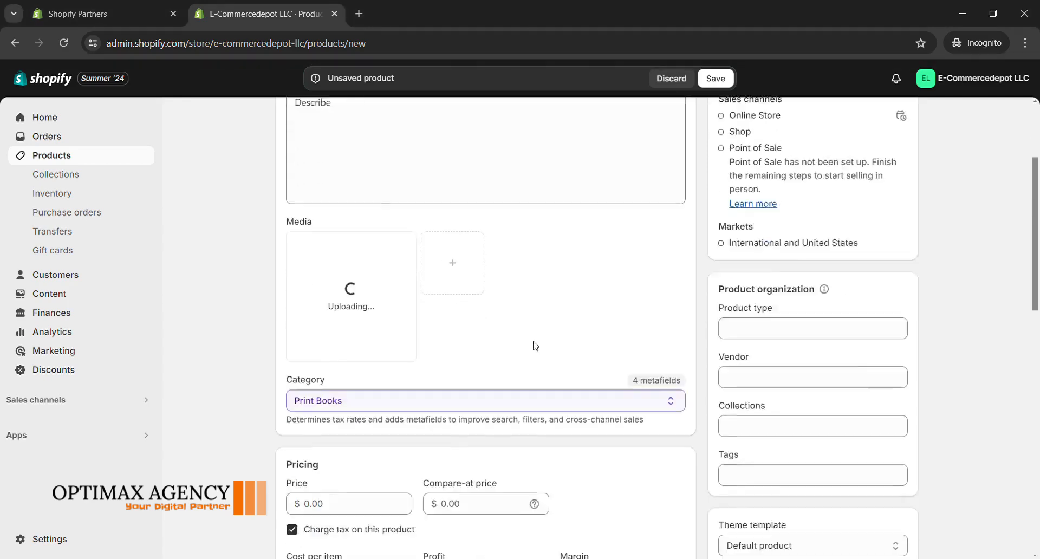
{"action": "left_click", "coordinate": [346, 329]}
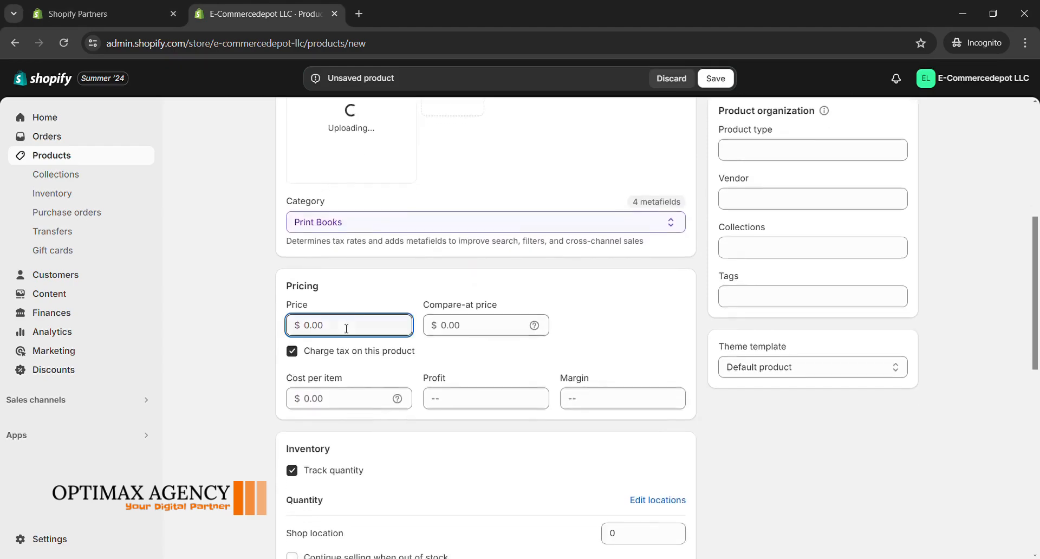
{"action": "type", "text": "500"}
{"action": "scroll", "coordinate": [341, 358], "scroll_direction": "down", "scroll_amount": 3}
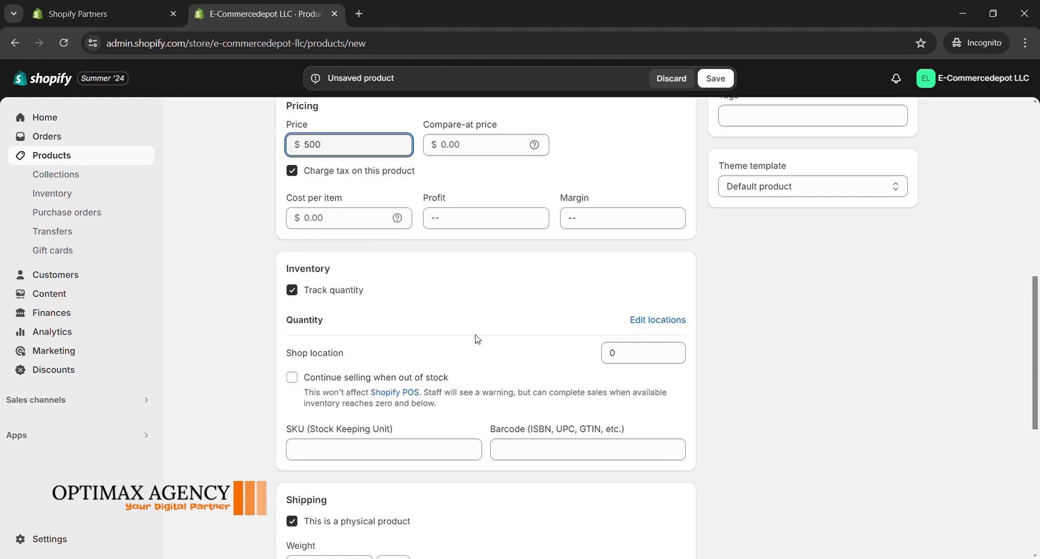
{"action": "left_click", "coordinate": [292, 378]}
{"action": "scroll", "coordinate": [289, 264], "scroll_direction": "down", "scroll_amount": 3}
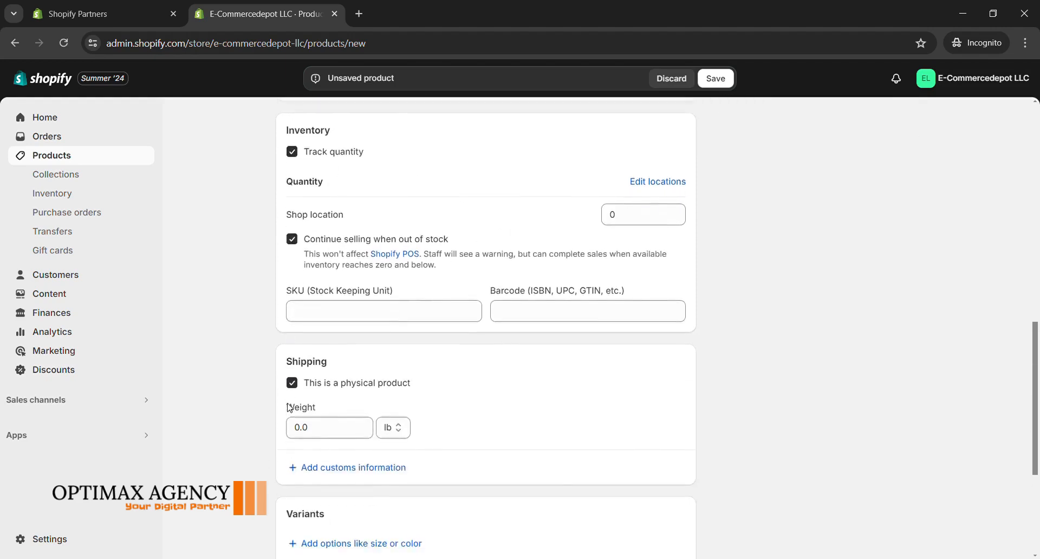
{"action": "left_click", "coordinate": [292, 231]}
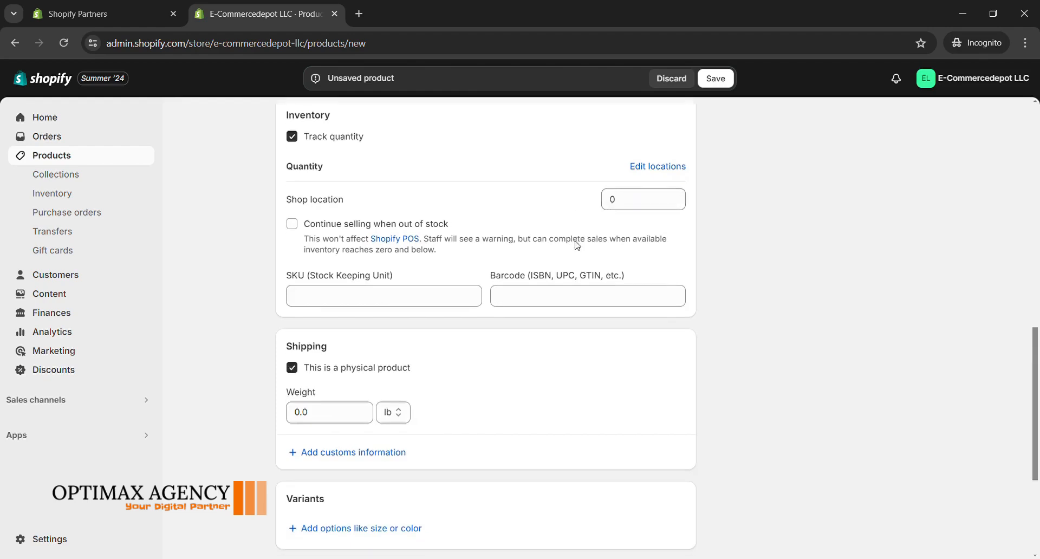
Step: Enter 01 as the product's SKU
{"action": "scroll", "coordinate": [553, 237], "scroll_direction": "down", "scroll_amount": 1}
{"action": "left_click", "coordinate": [395, 236]}
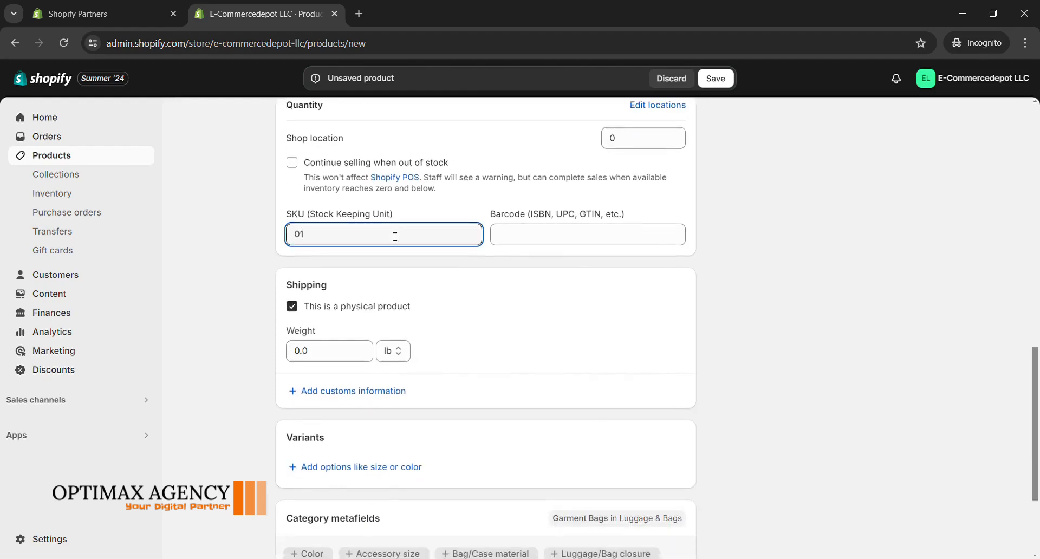
{"action": "scroll", "coordinate": [236, 341], "scroll_direction": "down", "scroll_amount": 3}
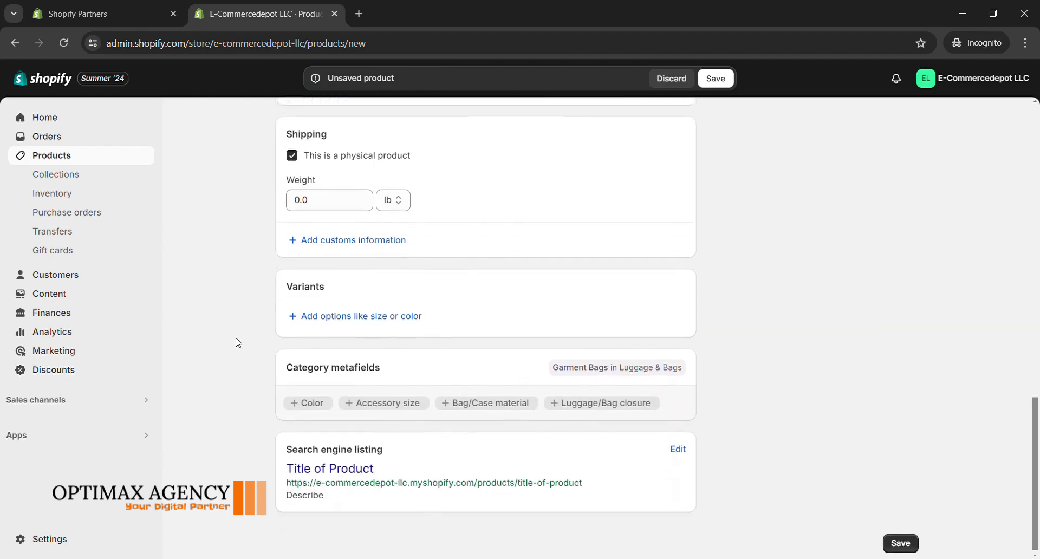
{"action": "left_click", "coordinate": [351, 206]}
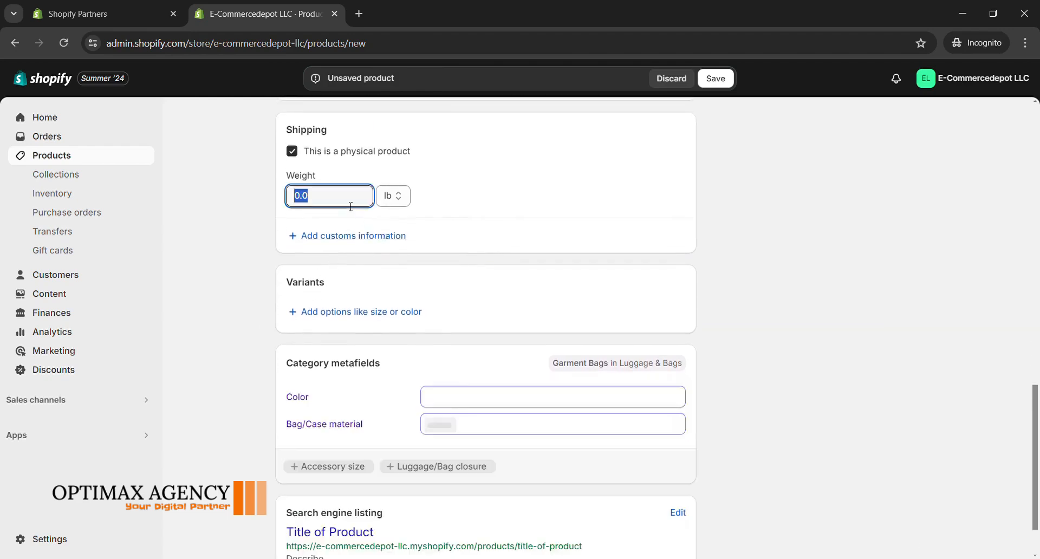
{"action": "left_click", "coordinate": [239, 294]}
{"action": "scroll", "coordinate": [288, 341], "scroll_direction": "down", "scroll_amount": 1}
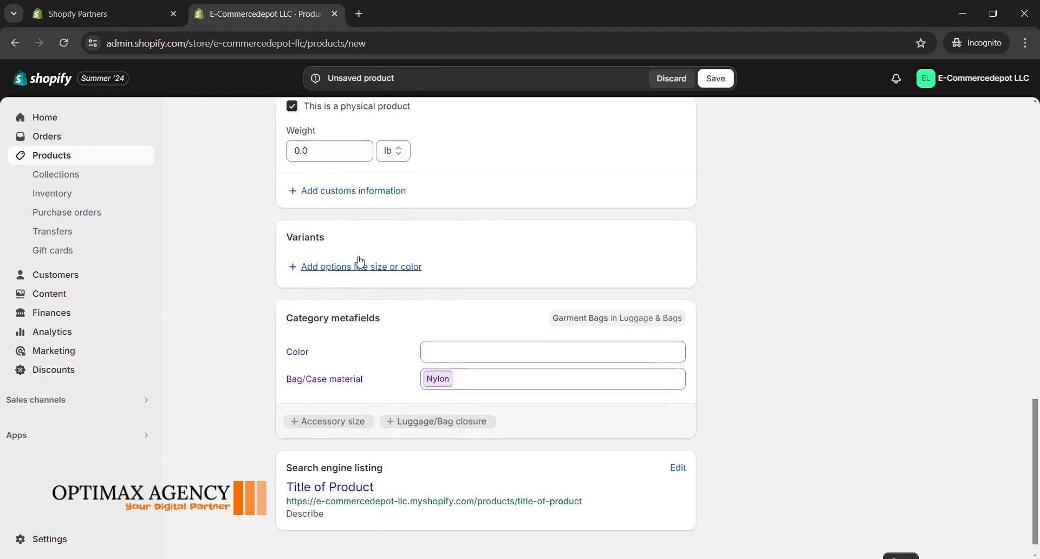
{"action": "left_click", "coordinate": [363, 272]}
{"action": "left_click", "coordinate": [234, 330]}
Step: Set the Color category metafield of the product to the default entry Black
{"action": "left_click", "coordinate": [474, 355]}
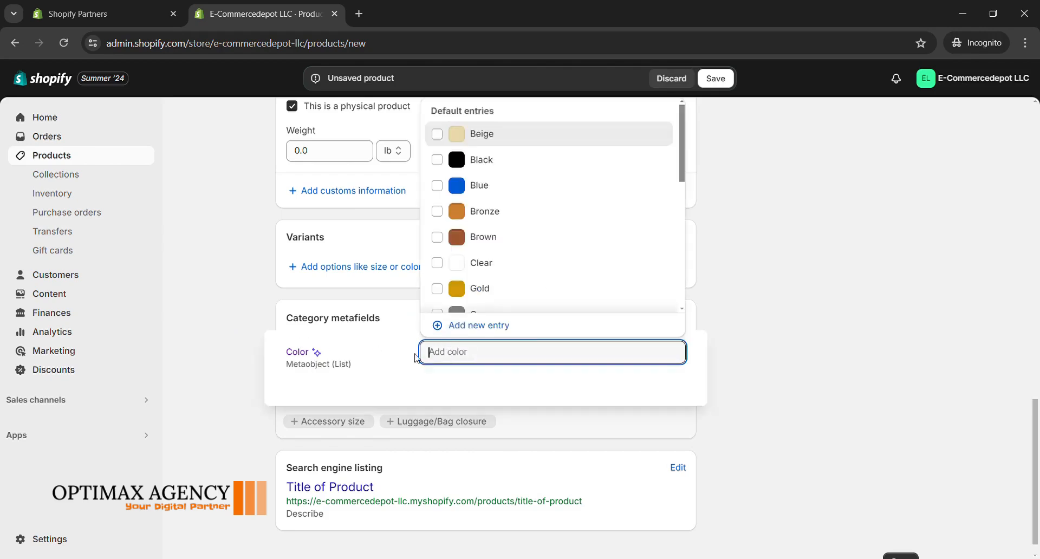
{"action": "type", "text": "B"}
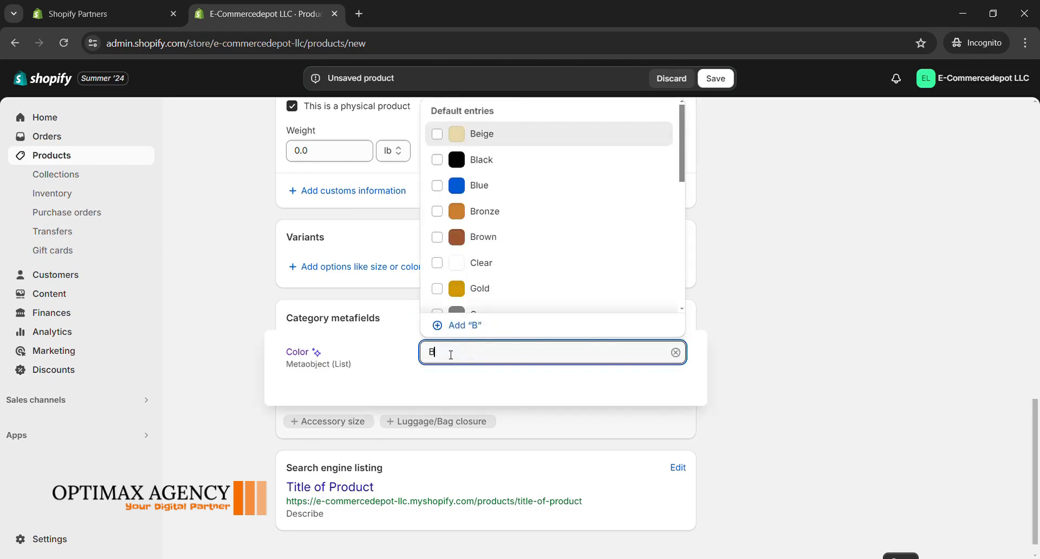
{"action": "type", "text": "ags"}
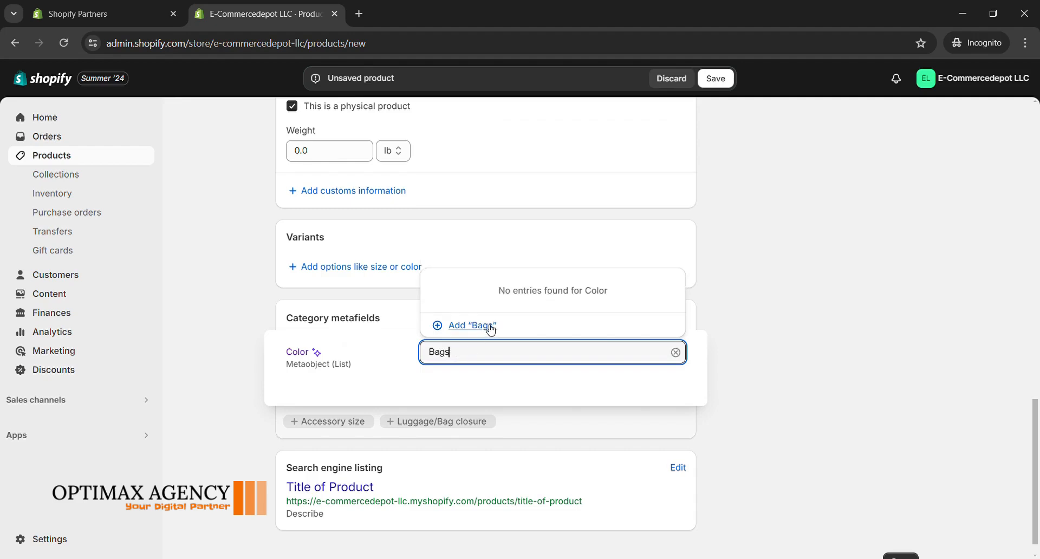
{"action": "key", "text": "ctrl+a"}
{"action": "key", "text": "BackSpace"}
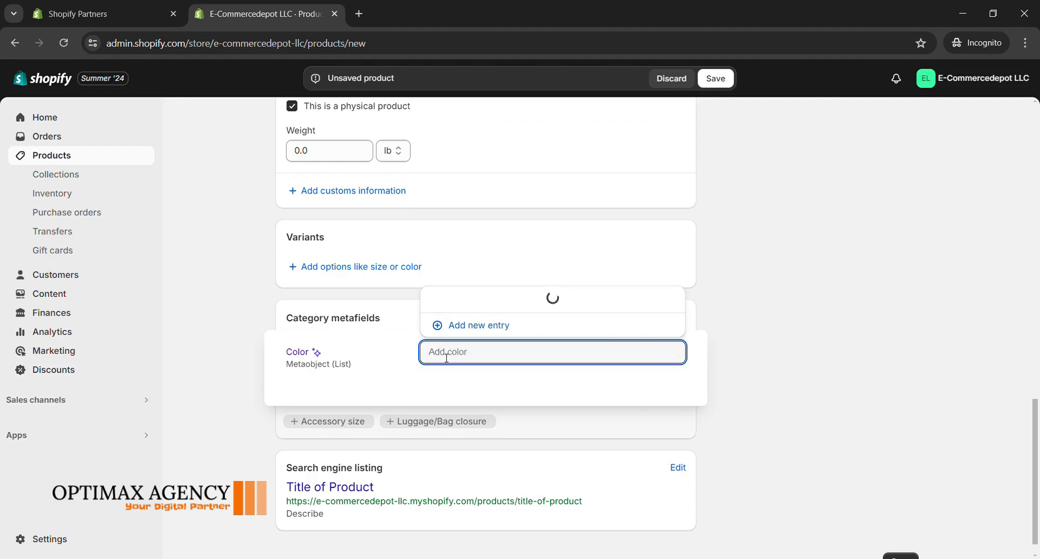
{"action": "type", "text": "Black"}
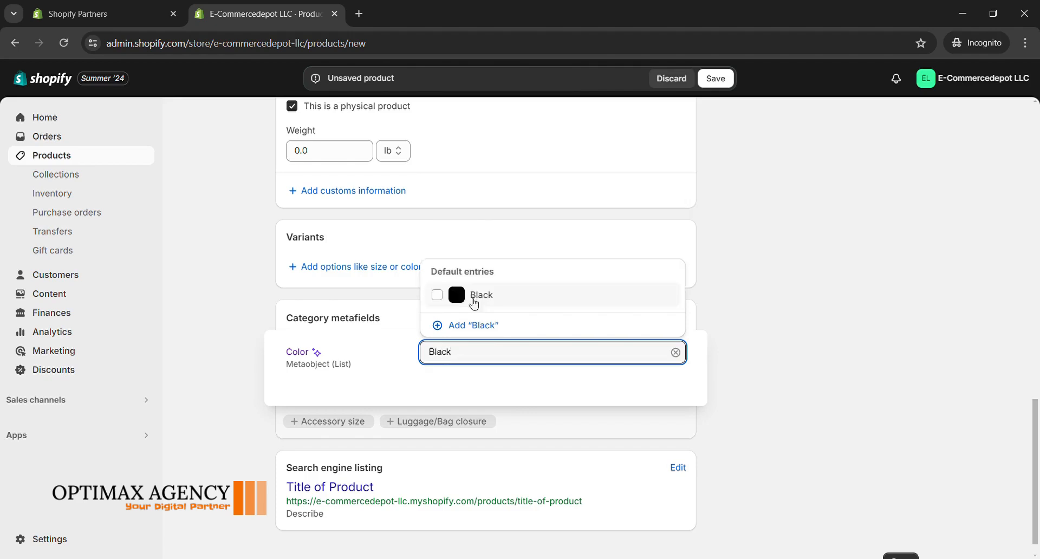
{"action": "left_click", "coordinate": [492, 297]}
{"action": "left_click", "coordinate": [394, 357]}
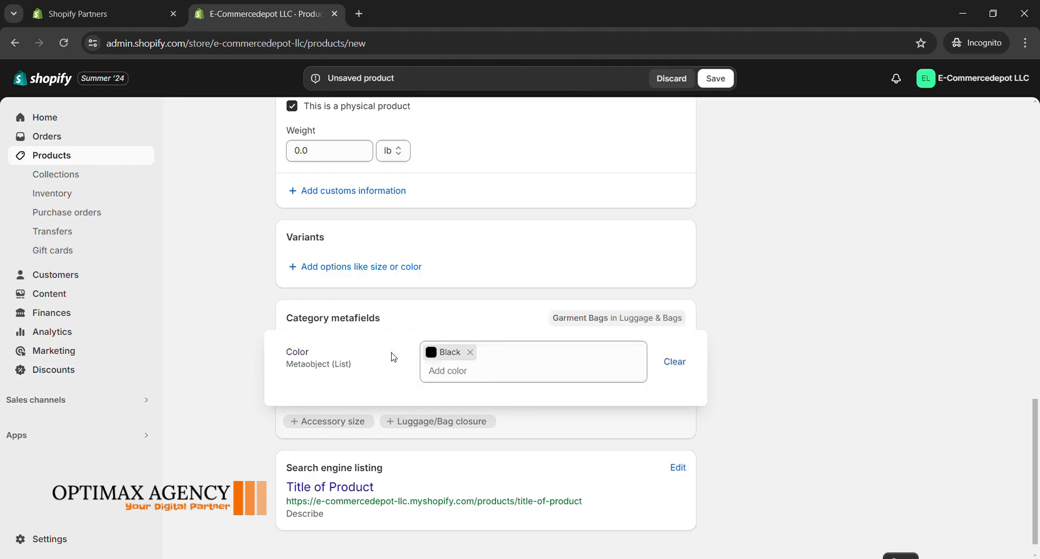
{"action": "left_click", "coordinate": [724, 366]}
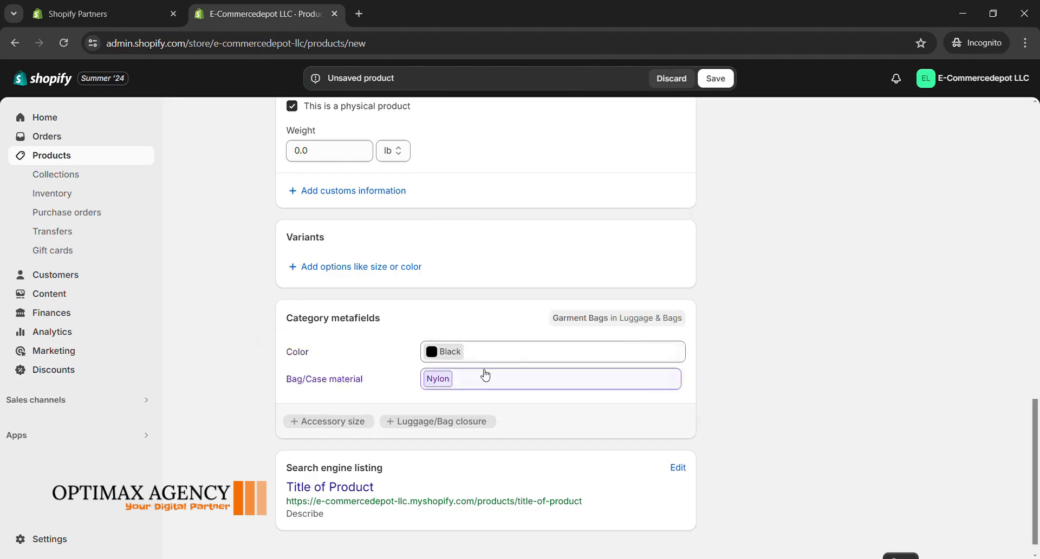
Step: Add a product variant option connected to the Color metafield
{"action": "scroll", "coordinate": [412, 396], "scroll_direction": "down", "scroll_amount": 1}
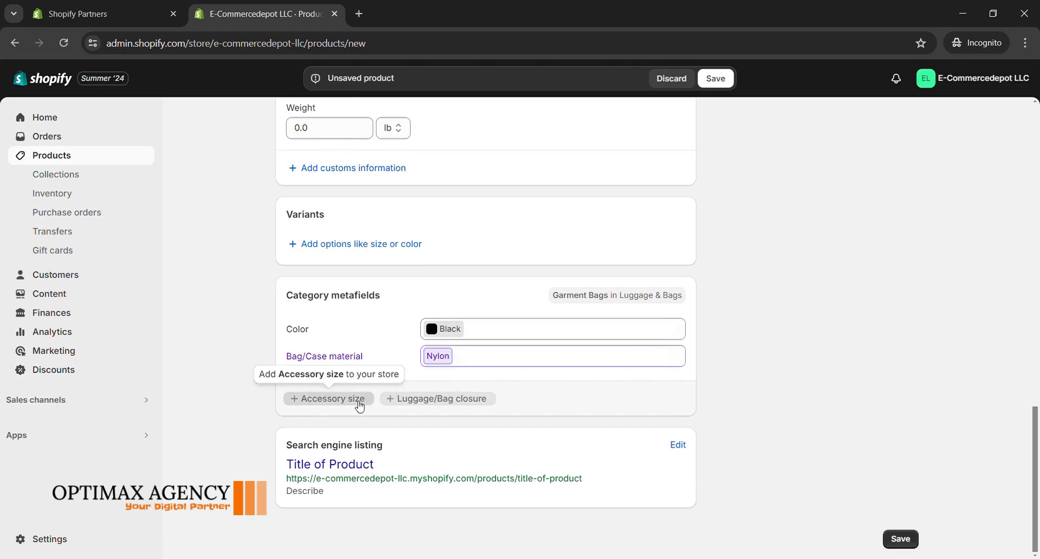
{"action": "scroll", "coordinate": [358, 405], "scroll_direction": "up", "scroll_amount": 2}
{"action": "scroll", "coordinate": [617, 371], "scroll_direction": "up", "scroll_amount": 1}
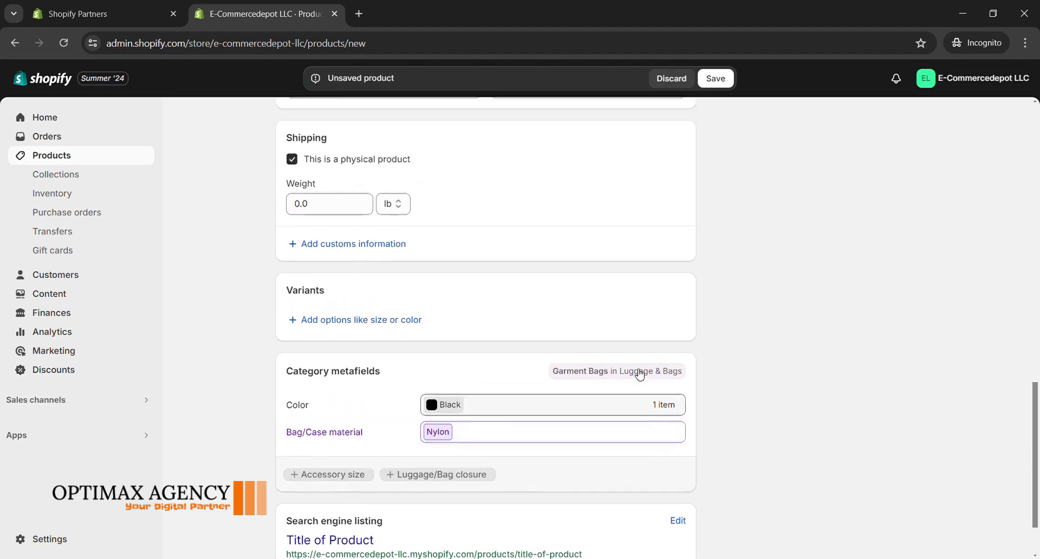
{"action": "left_click", "coordinate": [398, 320]}
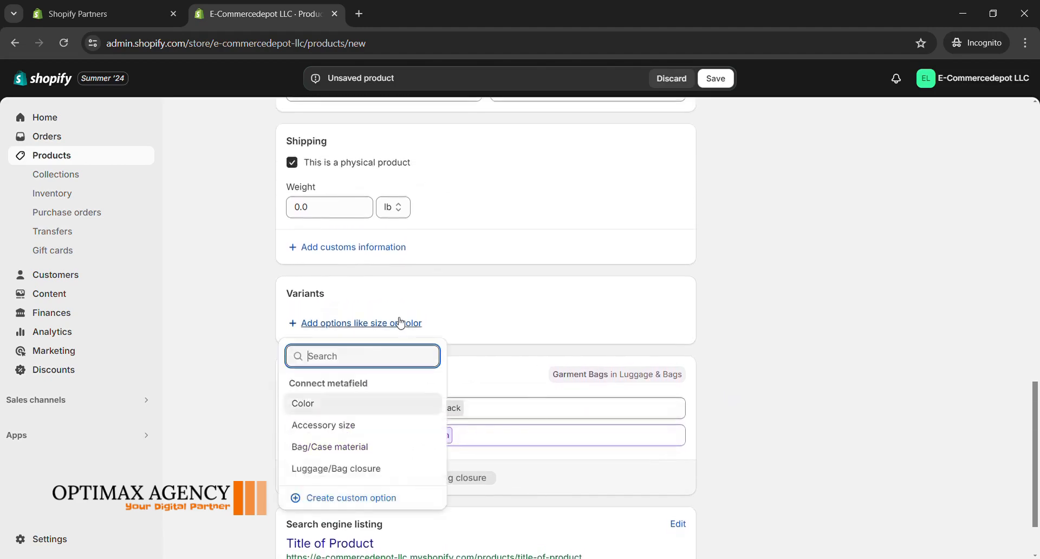
{"action": "left_click", "coordinate": [322, 404]}
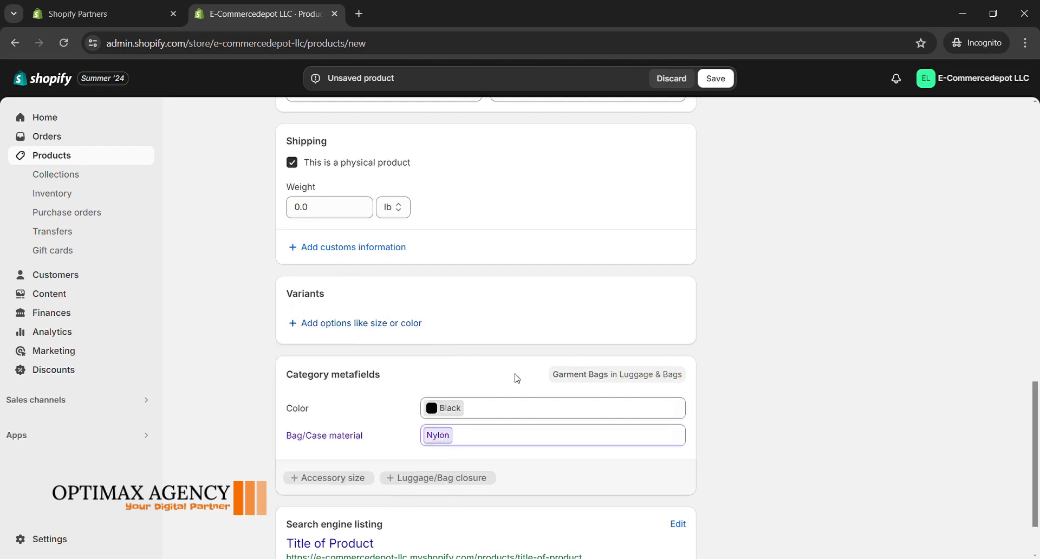
Step: Assign the product to the Bags and Accessories collections
{"action": "scroll", "coordinate": [452, 415], "scroll_direction": "down", "scroll_amount": 3}
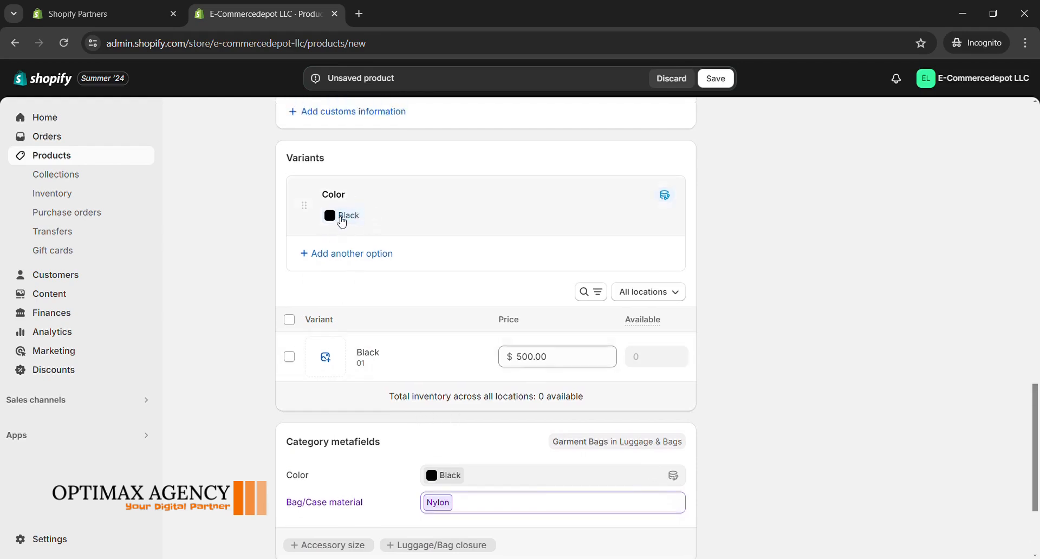
{"action": "scroll", "coordinate": [337, 311], "scroll_direction": "down", "scroll_amount": 3}
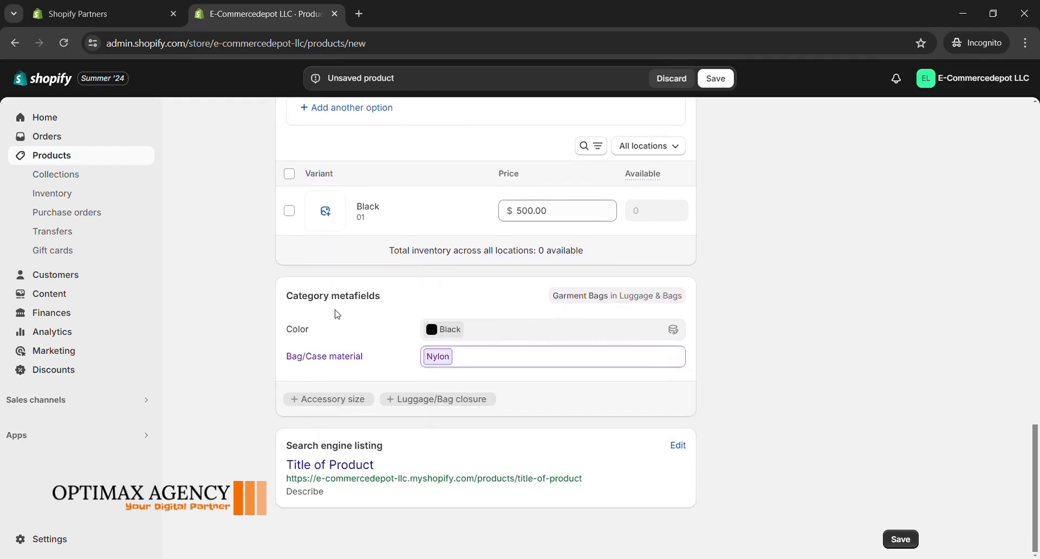
{"action": "scroll", "coordinate": [436, 406], "scroll_direction": "up", "scroll_amount": 15}
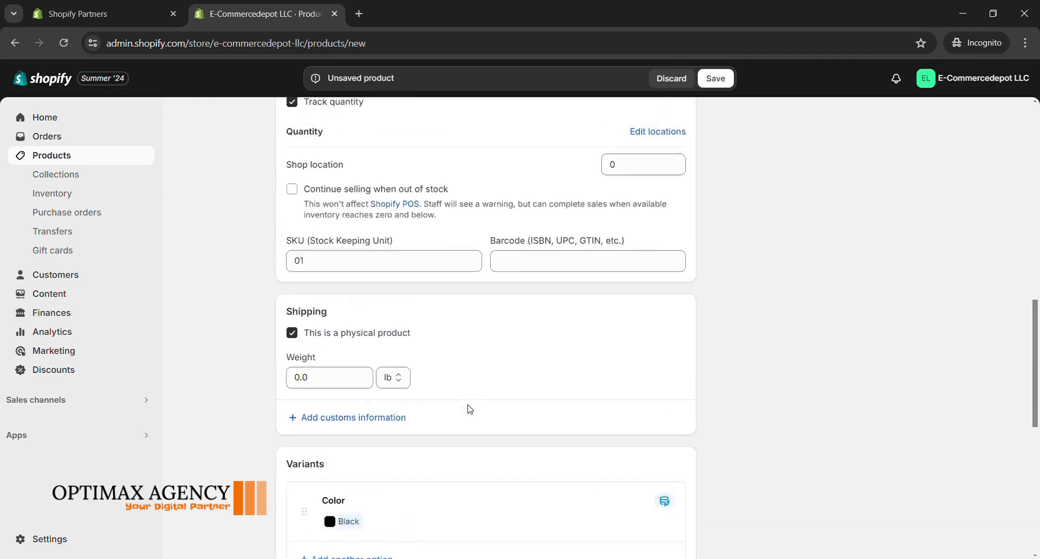
{"action": "scroll", "coordinate": [745, 349], "scroll_direction": "down", "scroll_amount": 6}
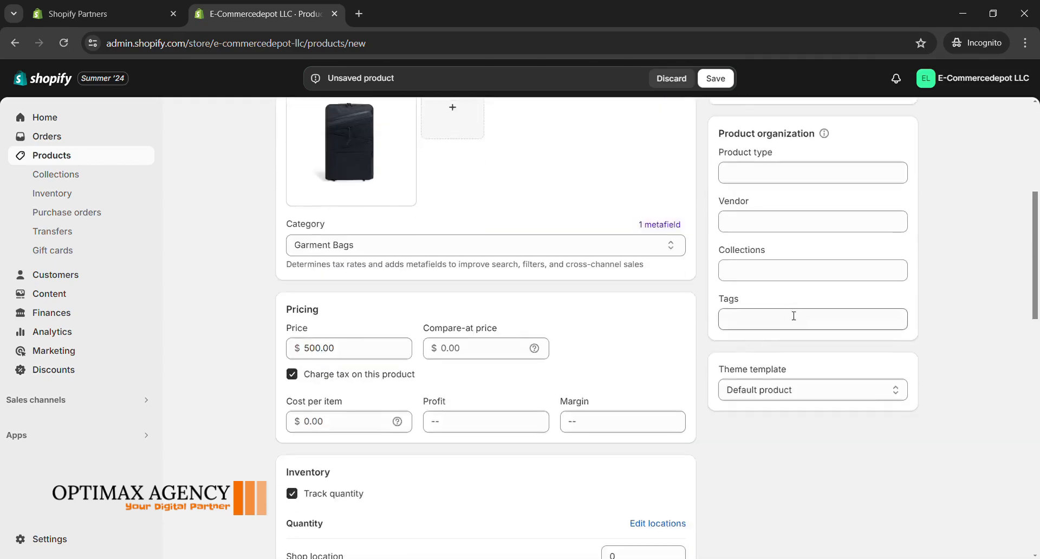
{"action": "left_click", "coordinate": [768, 273]}
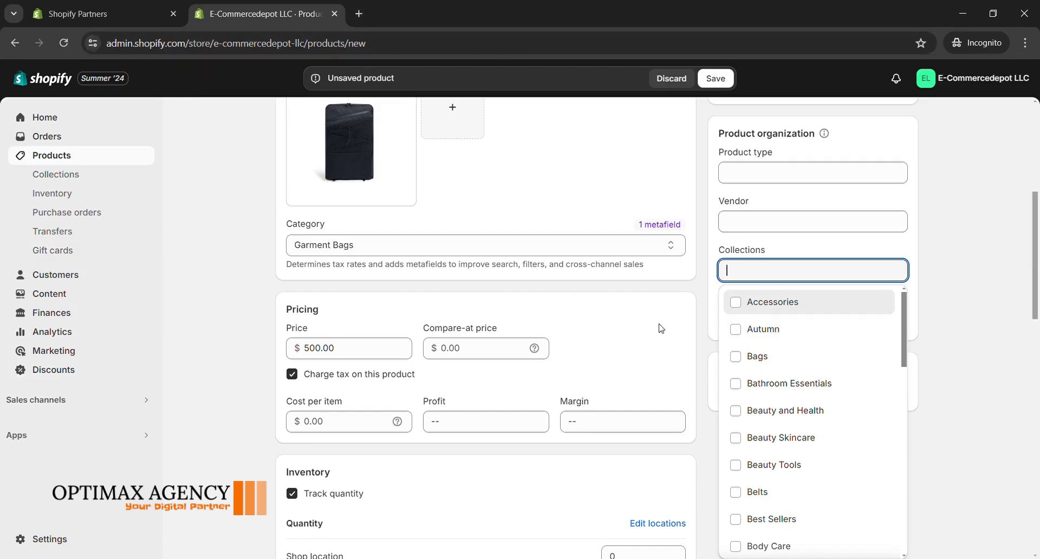
{"action": "scroll", "coordinate": [657, 327], "scroll_direction": "up", "scroll_amount": 3}
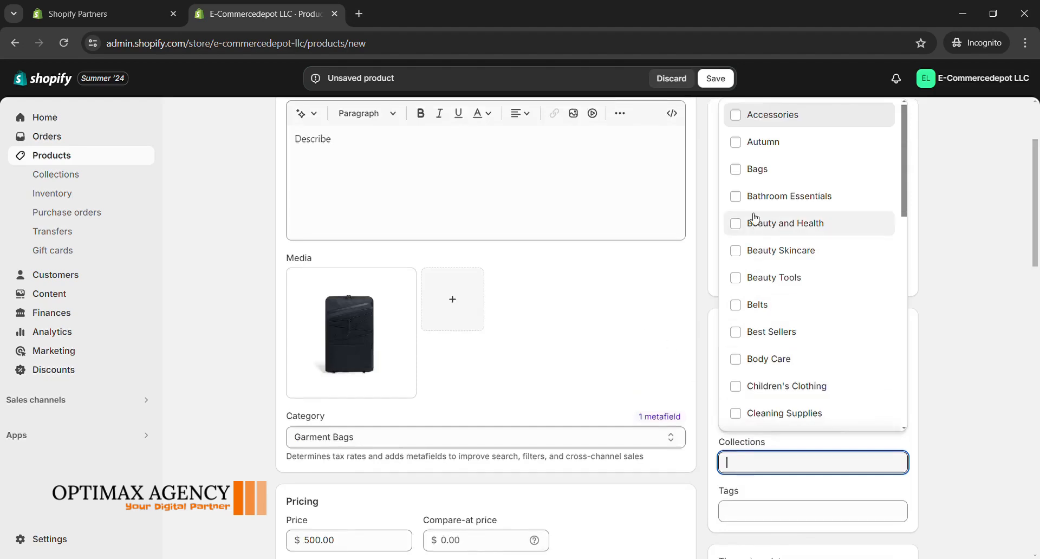
{"action": "left_click", "coordinate": [737, 171]}
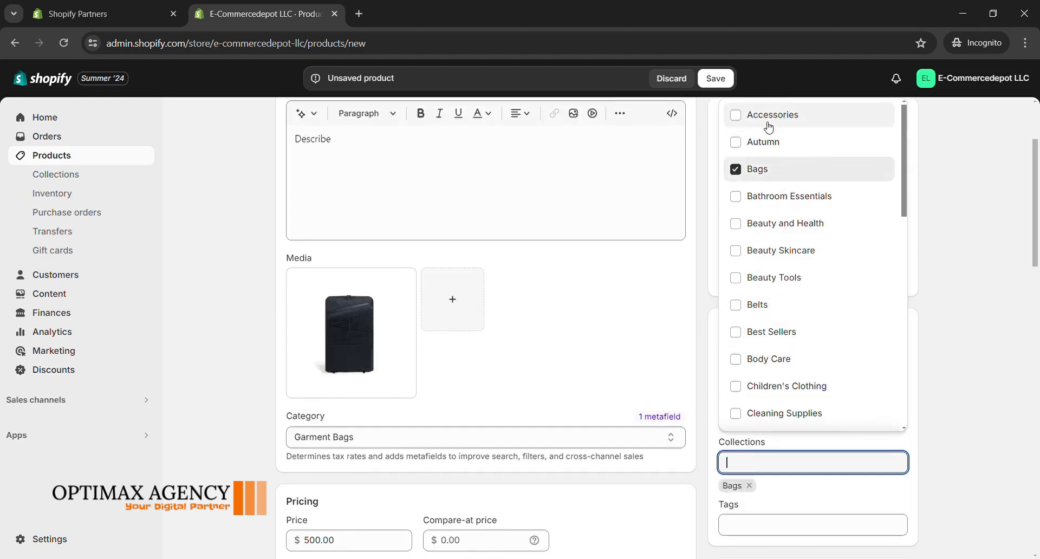
{"action": "left_click", "coordinate": [738, 124]}
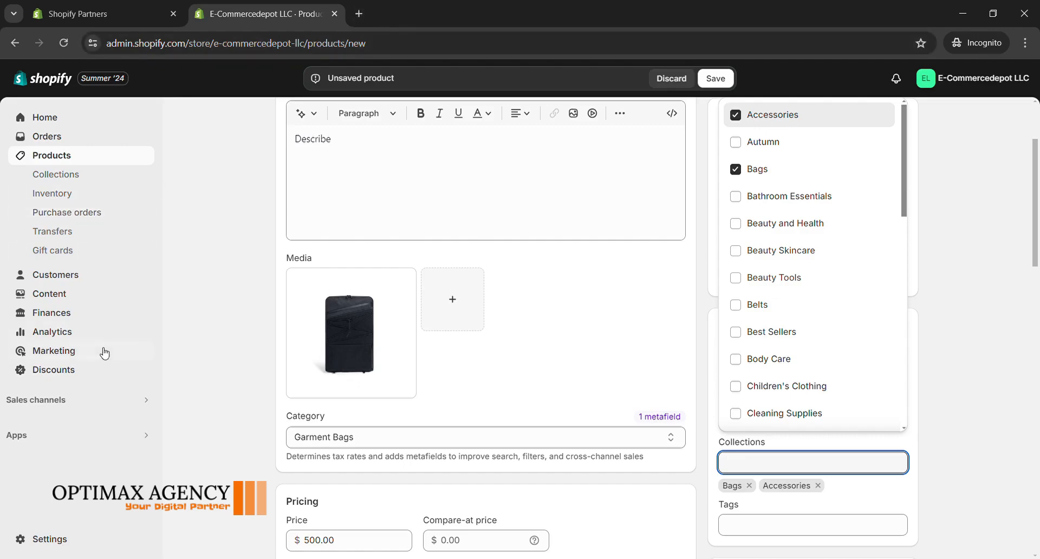
{"action": "left_click", "coordinate": [984, 248]}
Step: Review the completed product form and save the new product
{"action": "scroll", "coordinate": [986, 249], "scroll_direction": "up", "scroll_amount": 2}
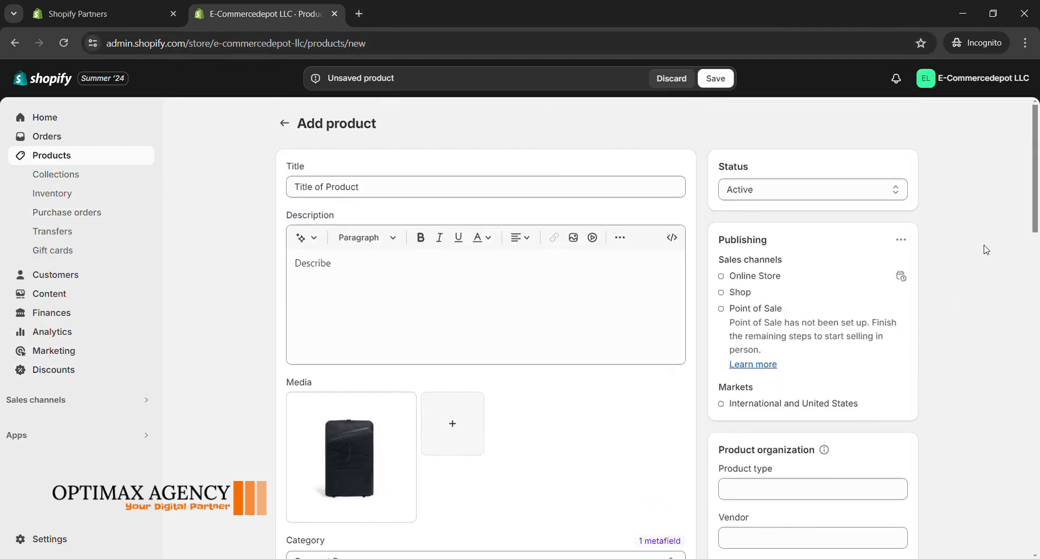
{"action": "scroll", "coordinate": [780, 343], "scroll_direction": "down", "scroll_amount": 15}
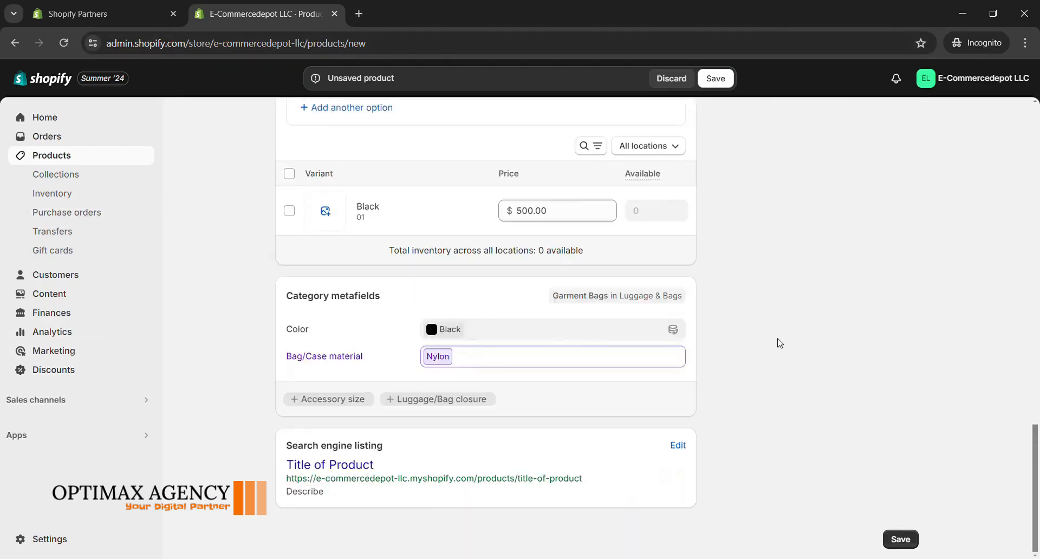
{"action": "left_click", "coordinate": [898, 539]}
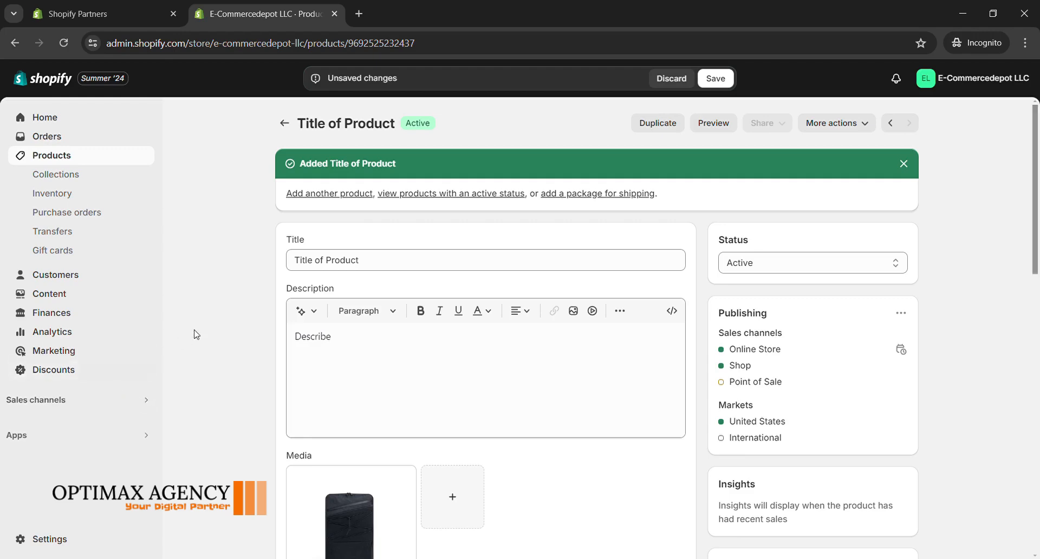
Step: Open the storefront preview of the saved product
{"action": "scroll", "coordinate": [196, 333], "scroll_direction": "down", "scroll_amount": 1}
{"action": "scroll", "coordinate": [196, 333], "scroll_direction": "up", "scroll_amount": 1}
{"action": "left_click", "coordinate": [715, 124]}
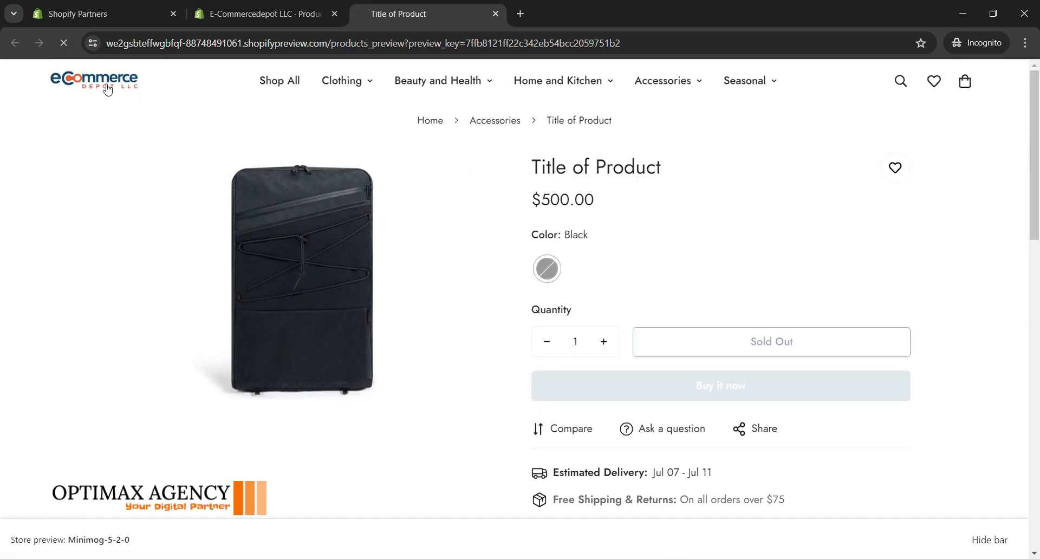
Step: Go to the store's home page in the preview and open the Accessories collection page
{"action": "left_click", "coordinate": [108, 89]}
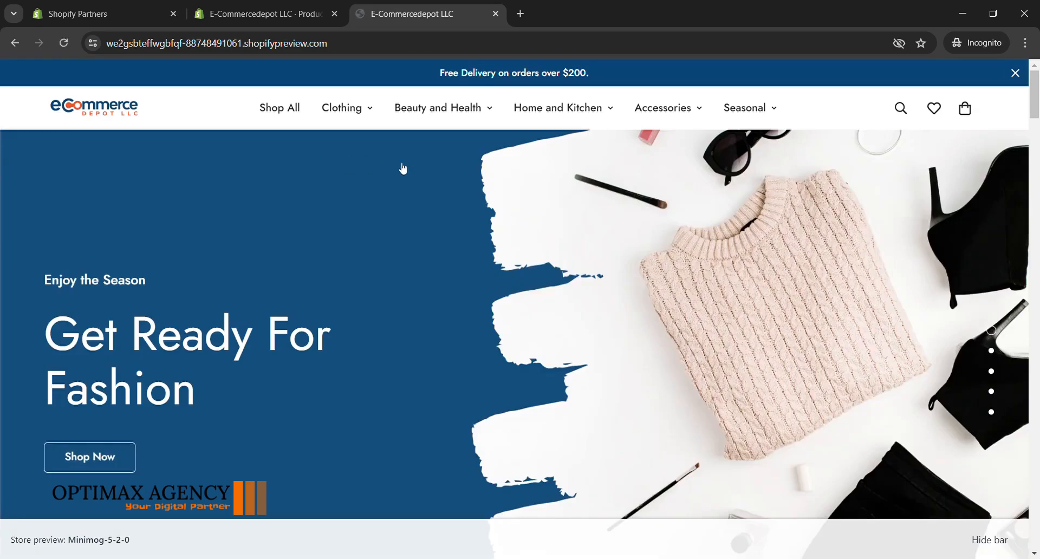
{"action": "mouse_move", "coordinate": [659, 114]}
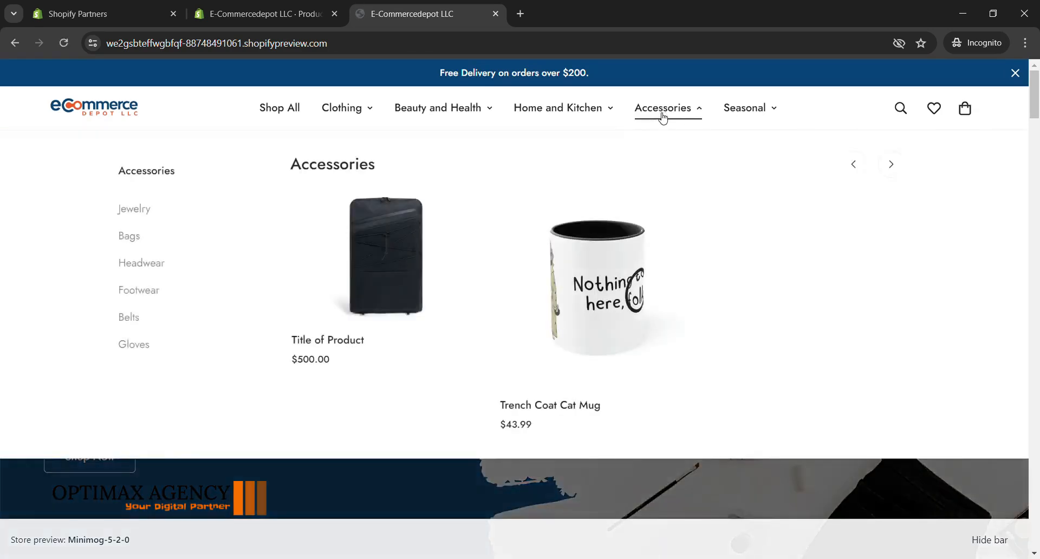
{"action": "left_click", "coordinate": [151, 175]}
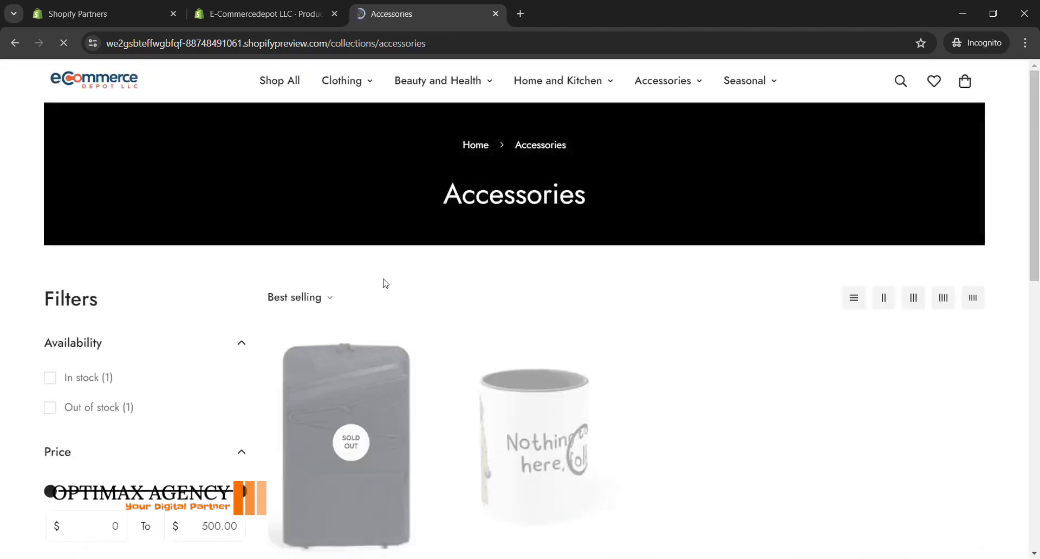
Step: Check the new product's listing on the Accessories and Bags collection pages of the storefront preview
{"action": "scroll", "coordinate": [383, 338], "scroll_direction": "down", "scroll_amount": 1}
{"action": "scroll", "coordinate": [411, 298], "scroll_direction": "up", "scroll_amount": 1}
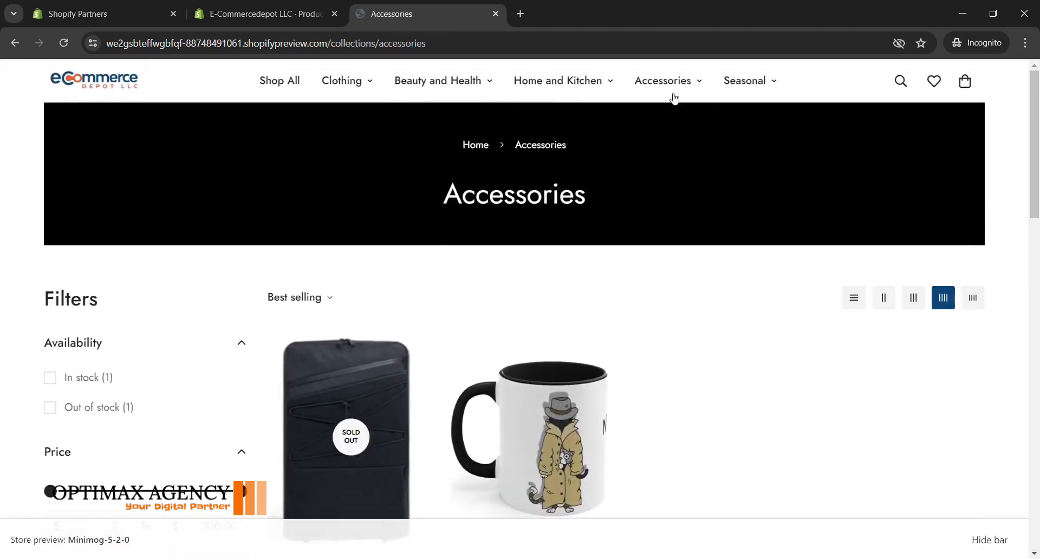
{"action": "mouse_move", "coordinate": [671, 91]}
{"action": "left_click", "coordinate": [123, 209]}
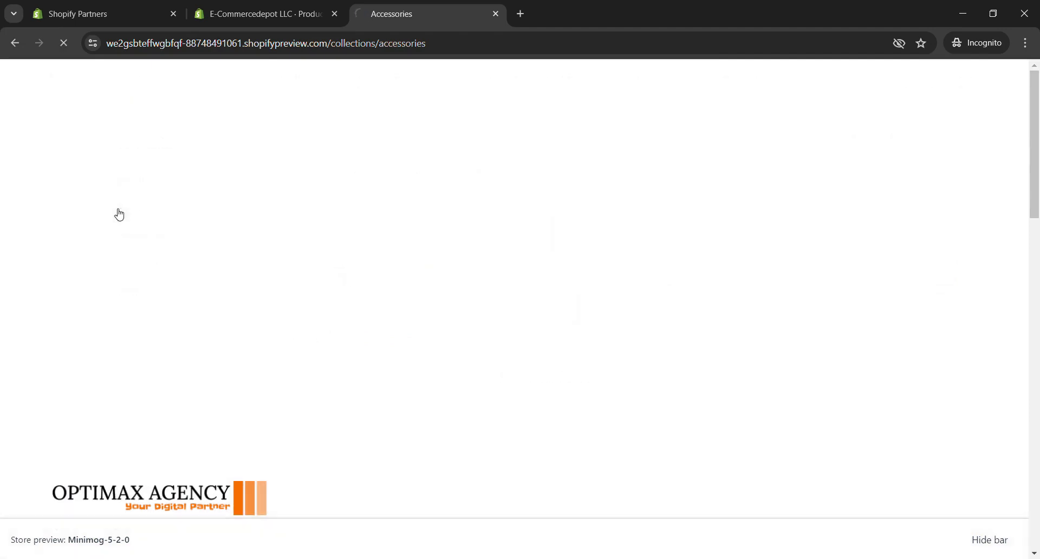
{"action": "scroll", "coordinate": [341, 263], "scroll_direction": "down", "scroll_amount": 2}
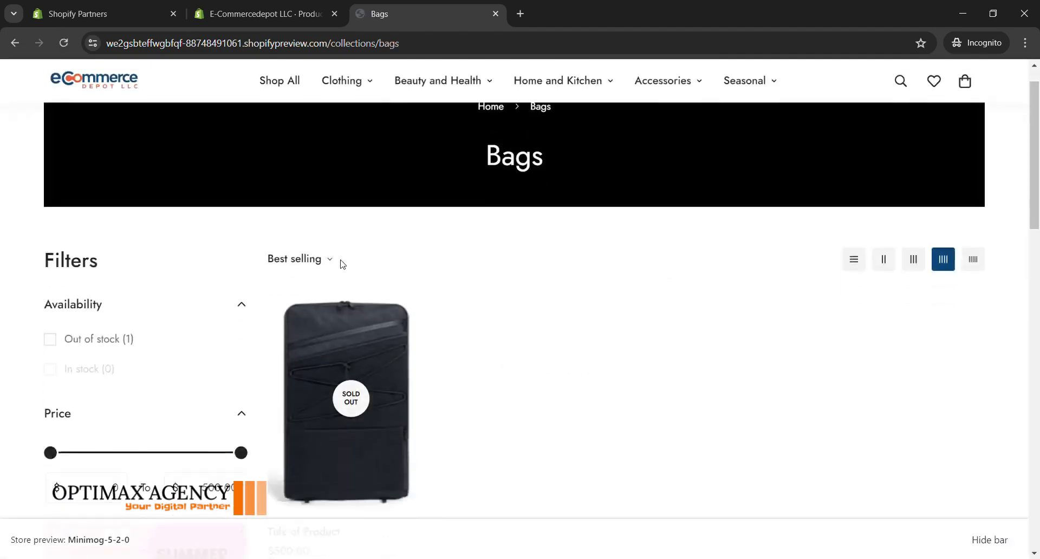
{"action": "scroll", "coordinate": [340, 263], "scroll_direction": "down", "scroll_amount": 10}
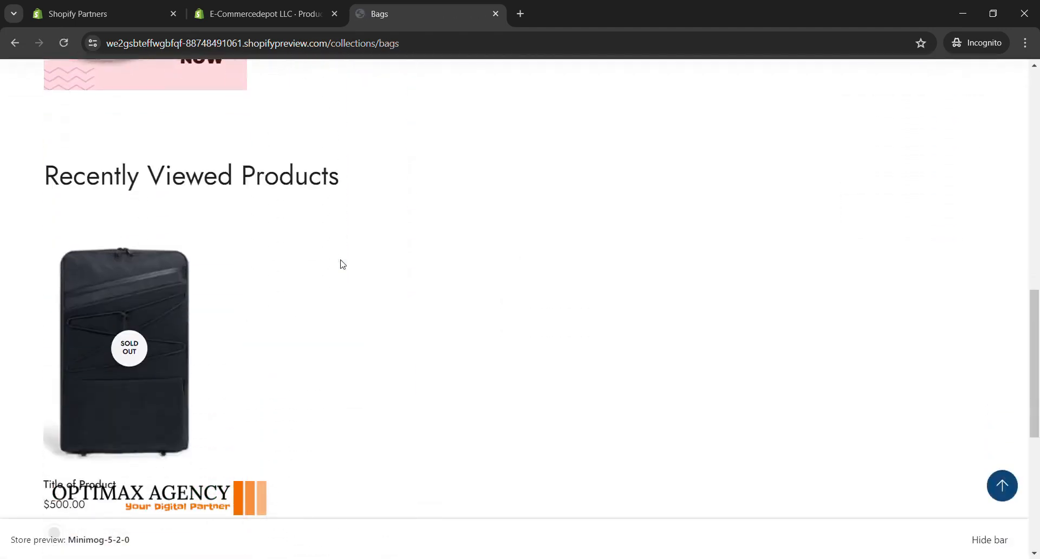
{"action": "scroll", "coordinate": [339, 262], "scroll_direction": "up", "scroll_amount": 12}
Step: Return to the product's admin page and look at the collections available for assigning the product
{"action": "left_click", "coordinate": [318, 5]}
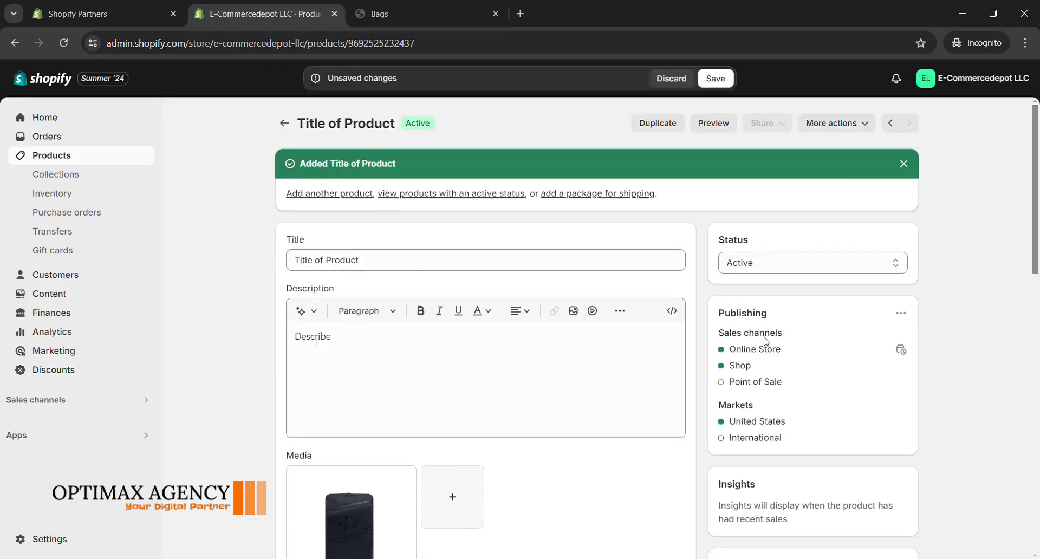
{"action": "scroll", "coordinate": [792, 304], "scroll_direction": "down", "scroll_amount": 7}
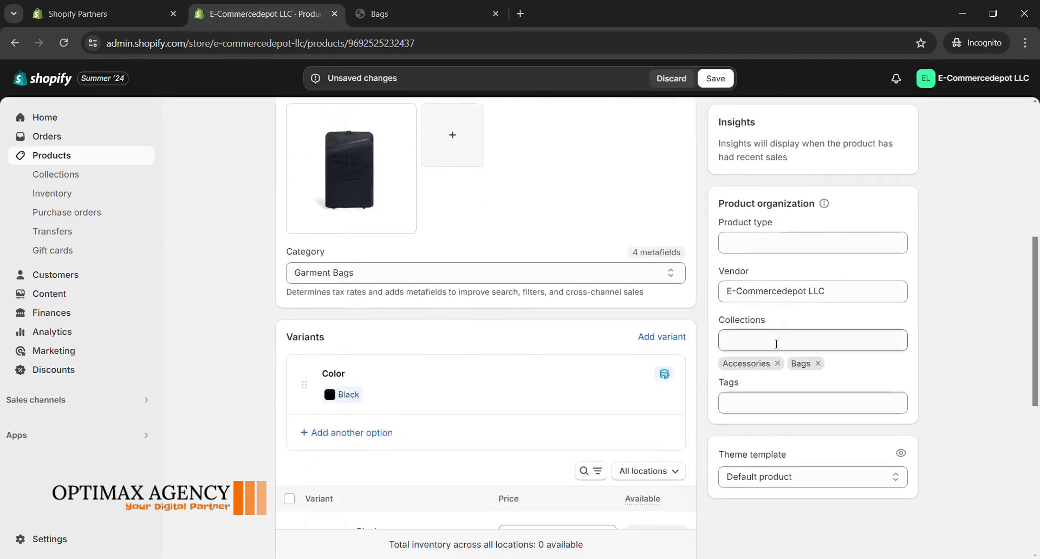
{"action": "left_click", "coordinate": [776, 344]}
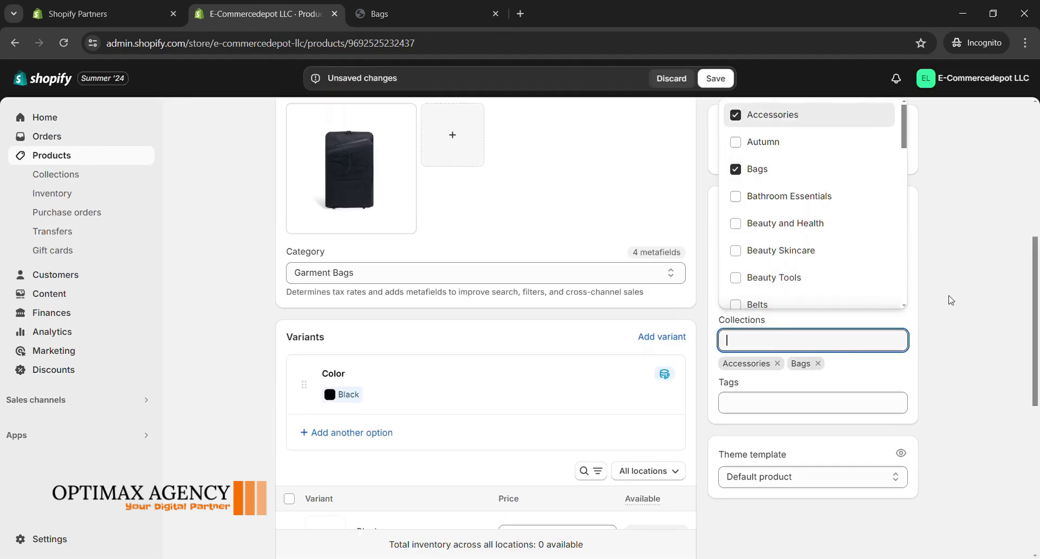
{"action": "left_click", "coordinate": [810, 324]}
{"action": "scroll", "coordinate": [770, 355], "scroll_direction": "up", "scroll_amount": 5}
{"action": "scroll", "coordinate": [770, 355], "scroll_direction": "up", "scroll_amount": 2}
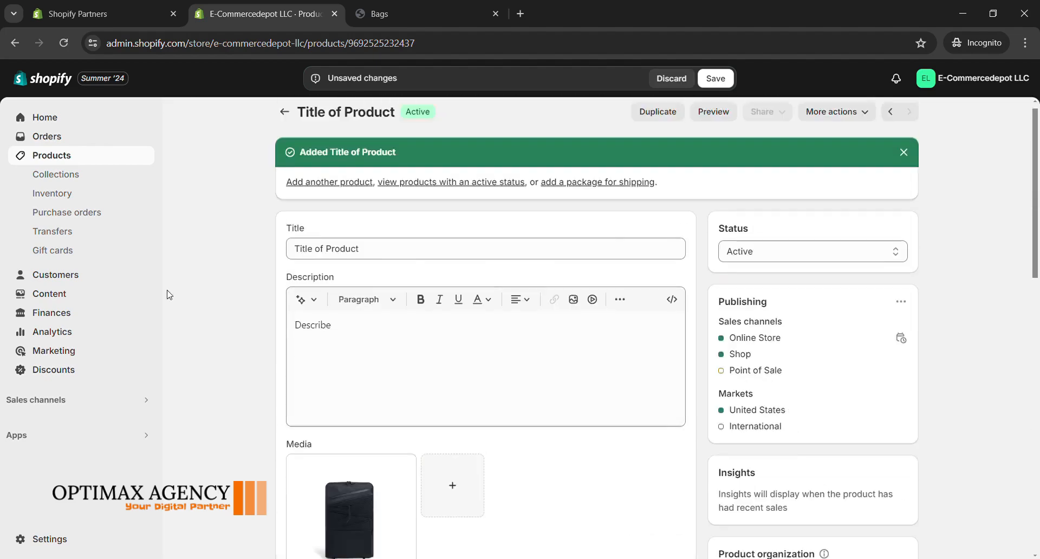
Step: Save the product, discarding any leftover unsaved changes, and open the store's Collections page
{"action": "left_click", "coordinate": [62, 177]}
{"action": "left_click", "coordinate": [716, 78]}
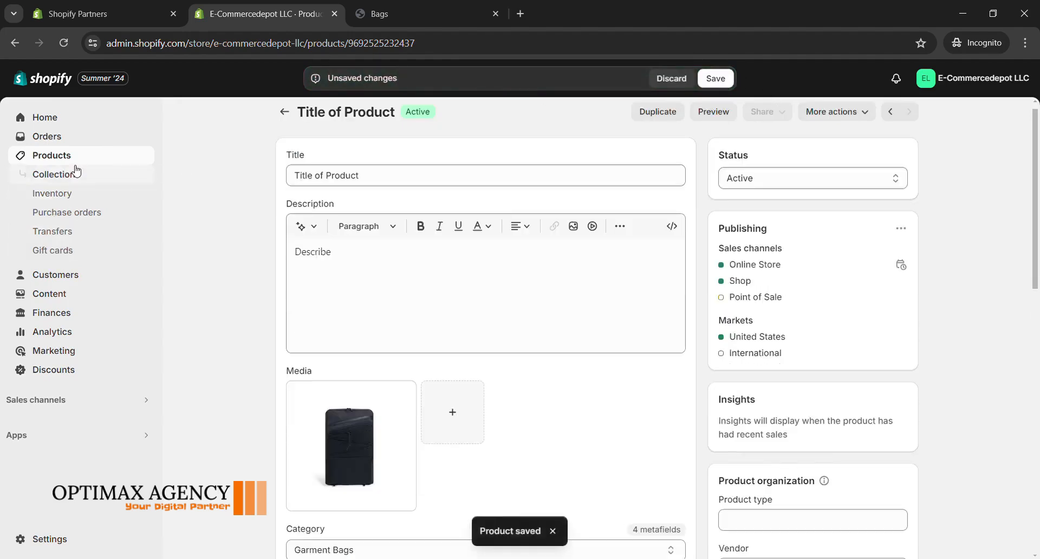
{"action": "left_click", "coordinate": [68, 174]}
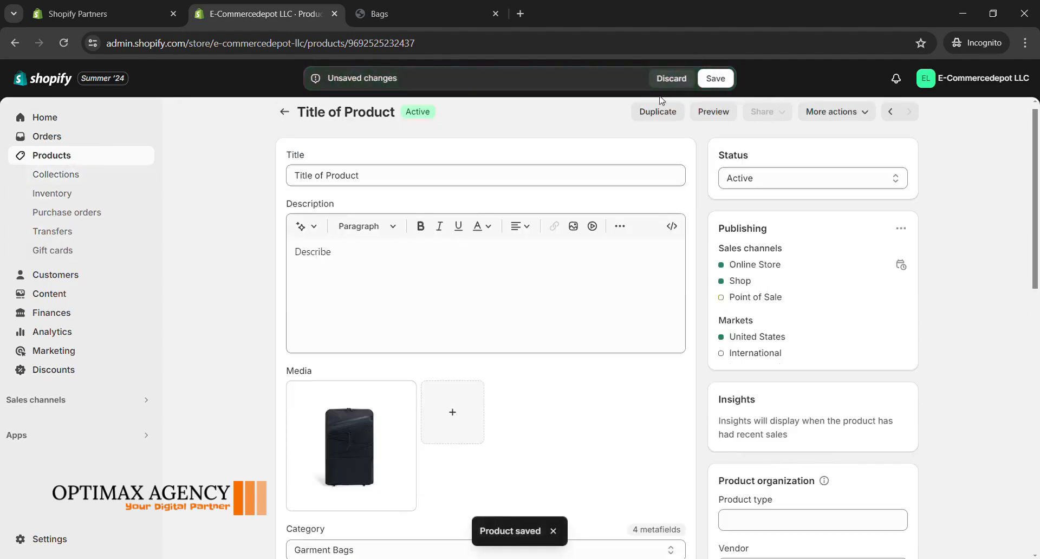
{"action": "left_click", "coordinate": [676, 78]}
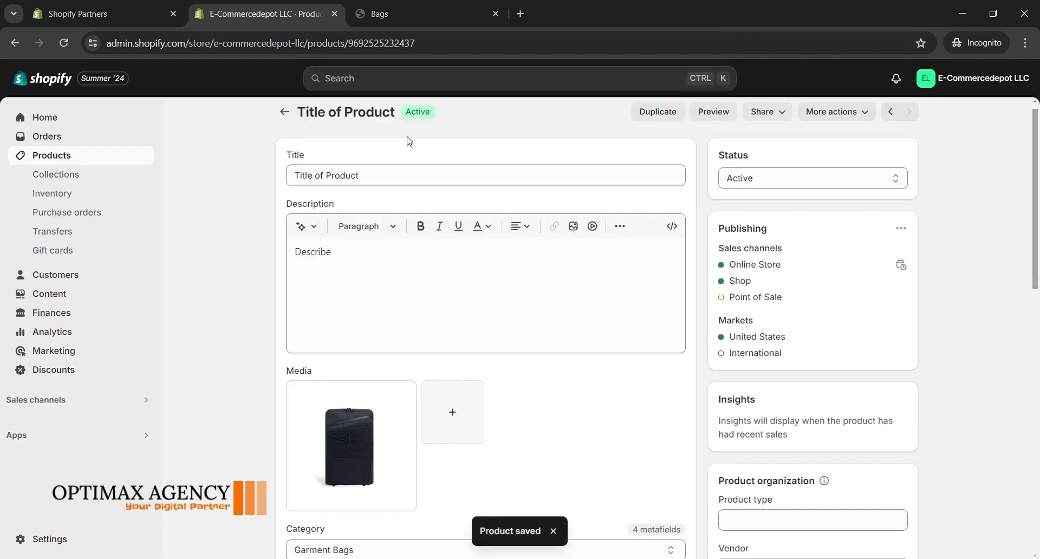
{"action": "left_click", "coordinate": [76, 175]}
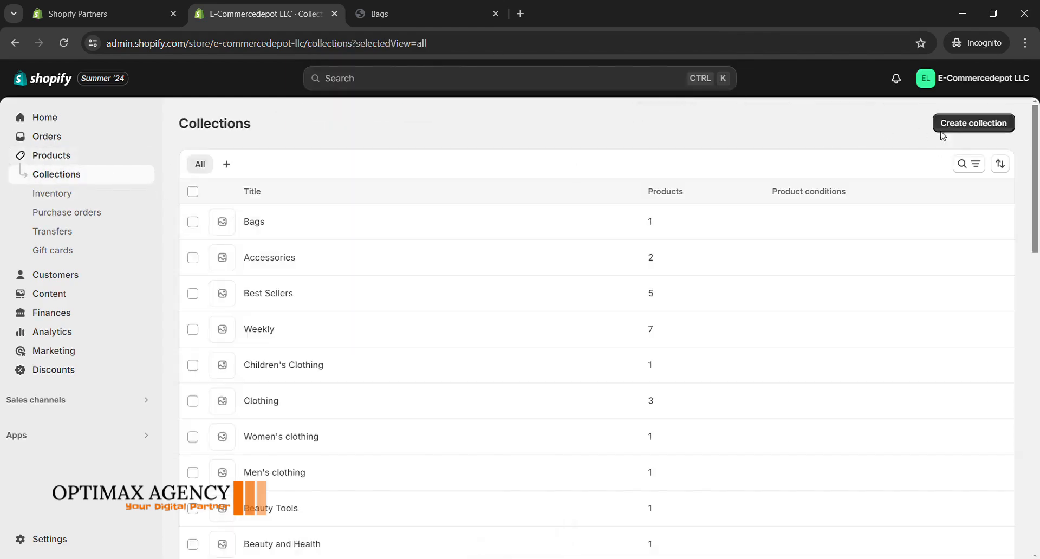
Step: Create a new collection titled "xyz" and save it
{"action": "left_click", "coordinate": [970, 121]}
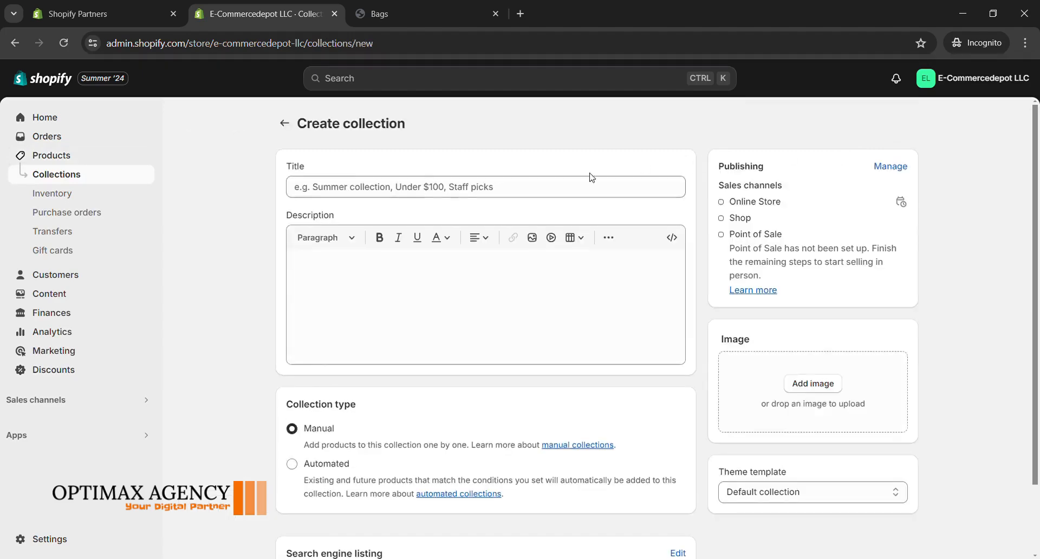
{"action": "left_click", "coordinate": [449, 189]}
{"action": "type", "text": "Bag"}
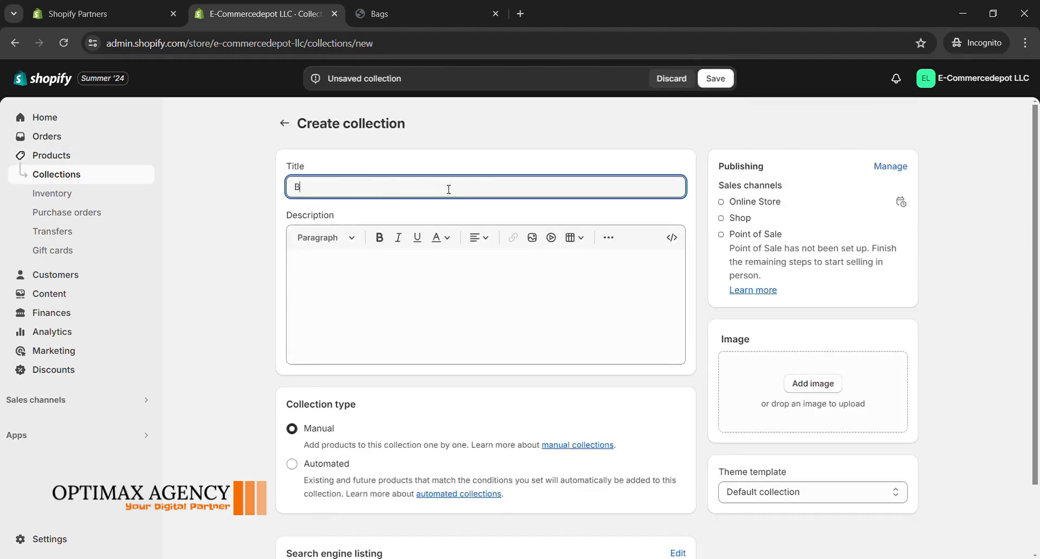
{"action": "key", "text": "BackSpace"}
{"action": "key", "text": "BackSpace"}
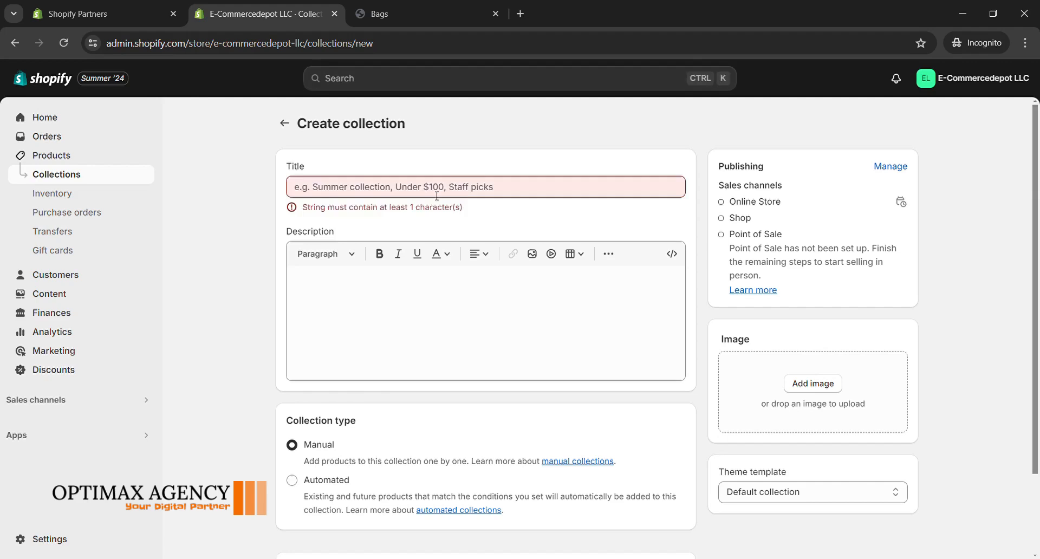
{"action": "left_click", "coordinate": [418, 190]}
{"action": "type", "text": "xyz"}
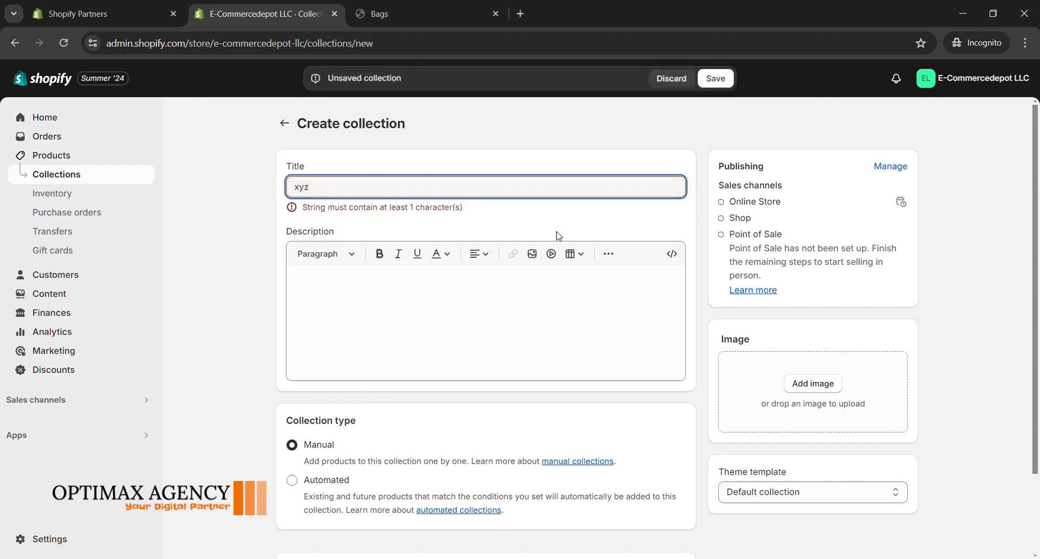
{"action": "left_click", "coordinate": [716, 79]}
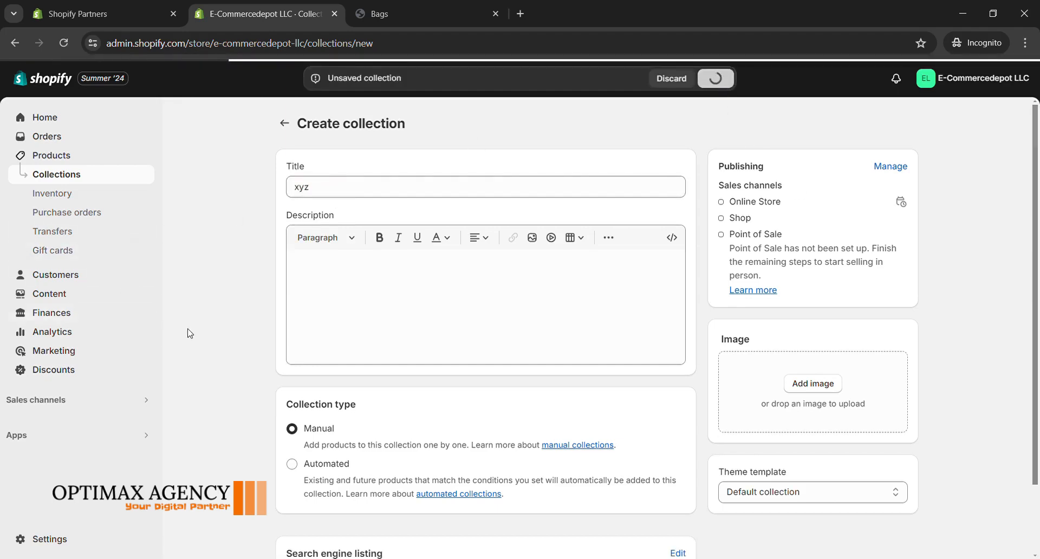
Step: Look at the Bags page in the storefront preview and review the xyz collection's page in the admin
{"action": "left_click", "coordinate": [388, 15]}
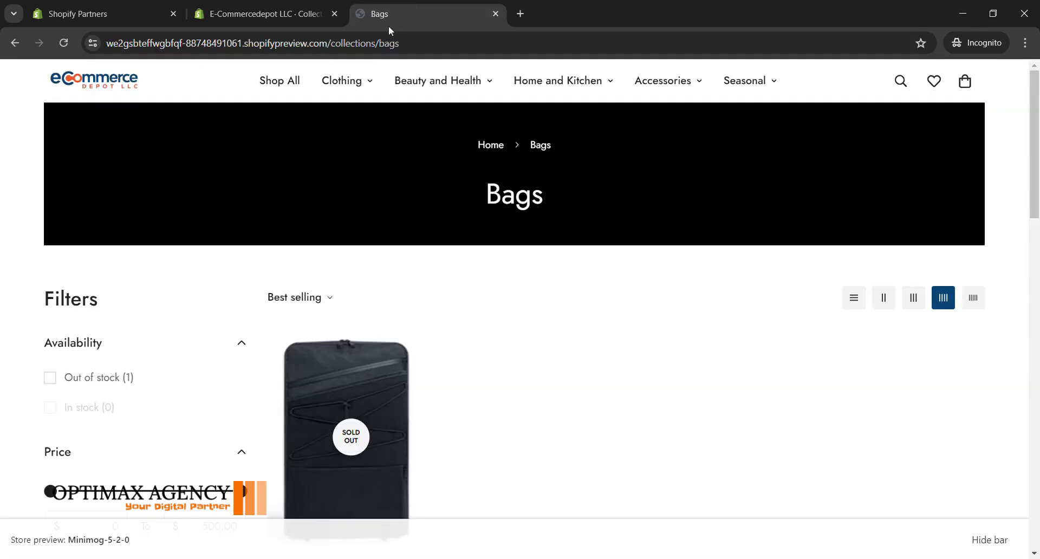
{"action": "left_click", "coordinate": [311, 15]}
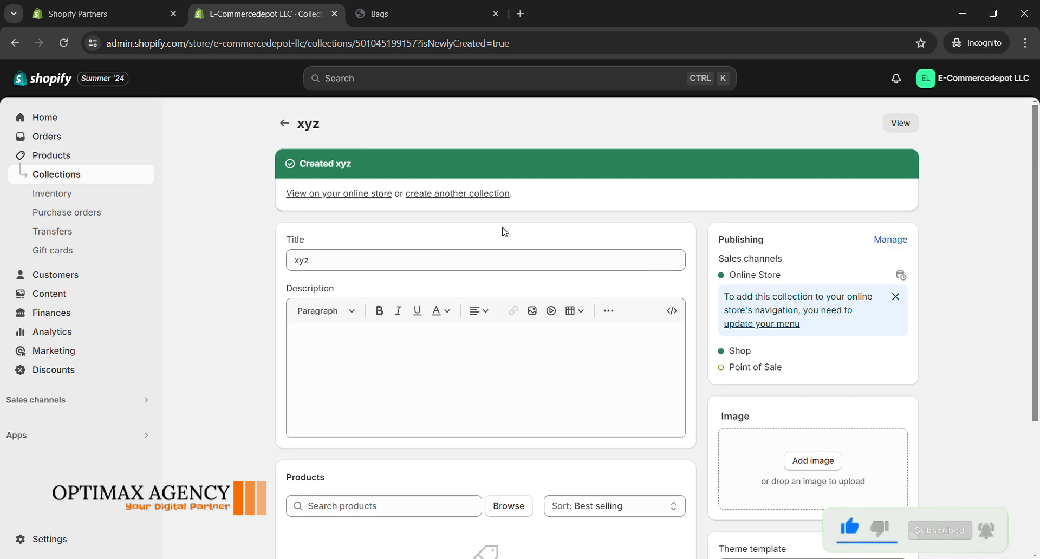
{"action": "scroll", "coordinate": [206, 350], "scroll_direction": "down", "scroll_amount": 4}
{"action": "scroll", "coordinate": [207, 350], "scroll_direction": "up", "scroll_amount": 4}
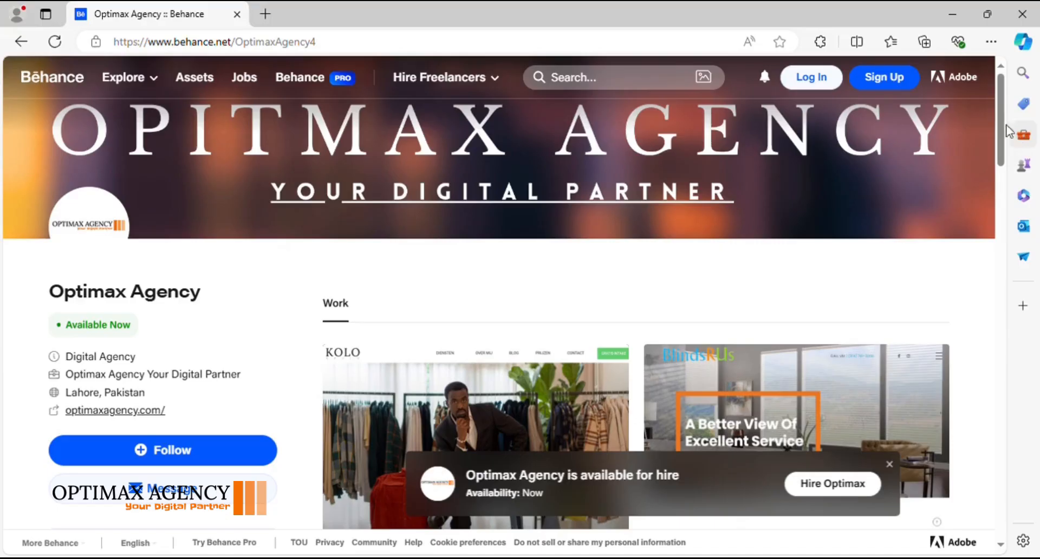
{"action": "left_click_drag", "start_coordinate": [1003, 115], "coordinate": [1025, 321]}
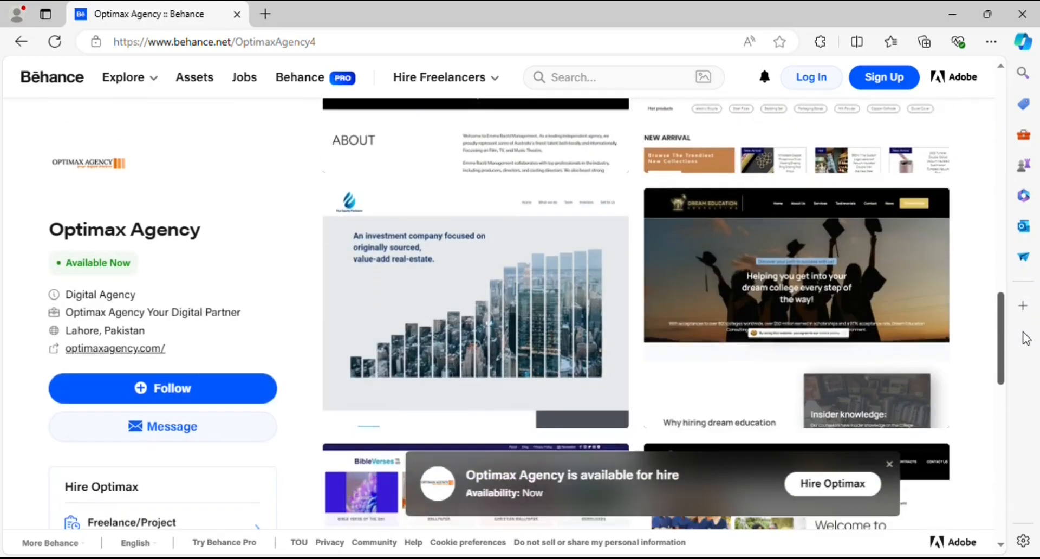